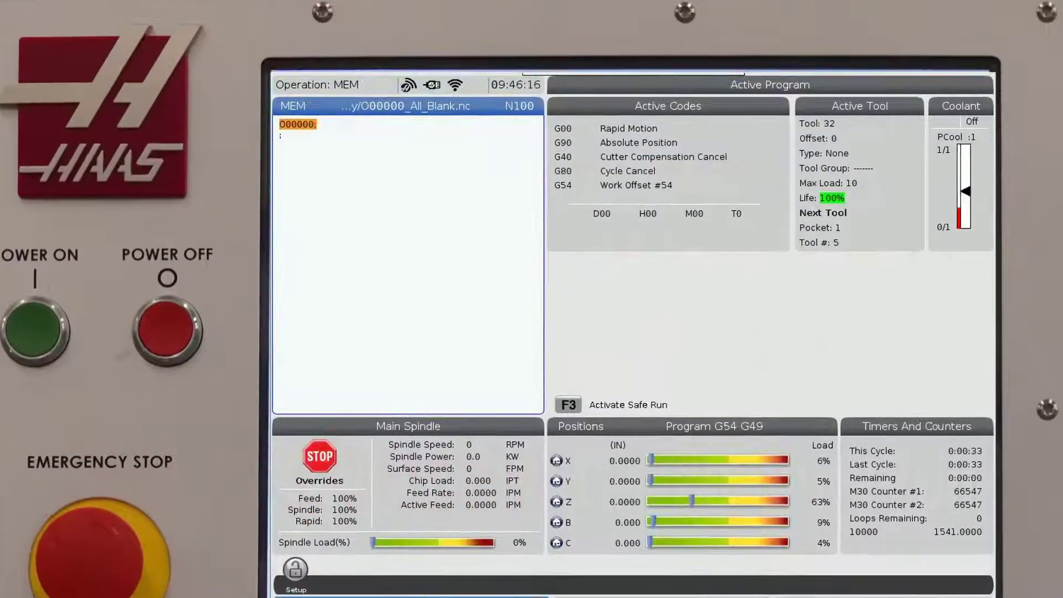
Display the Pallet Schedule Table under Current Commands, listing pallets 1–6 with pallet 4 loaded.
key("CurrentCommands")
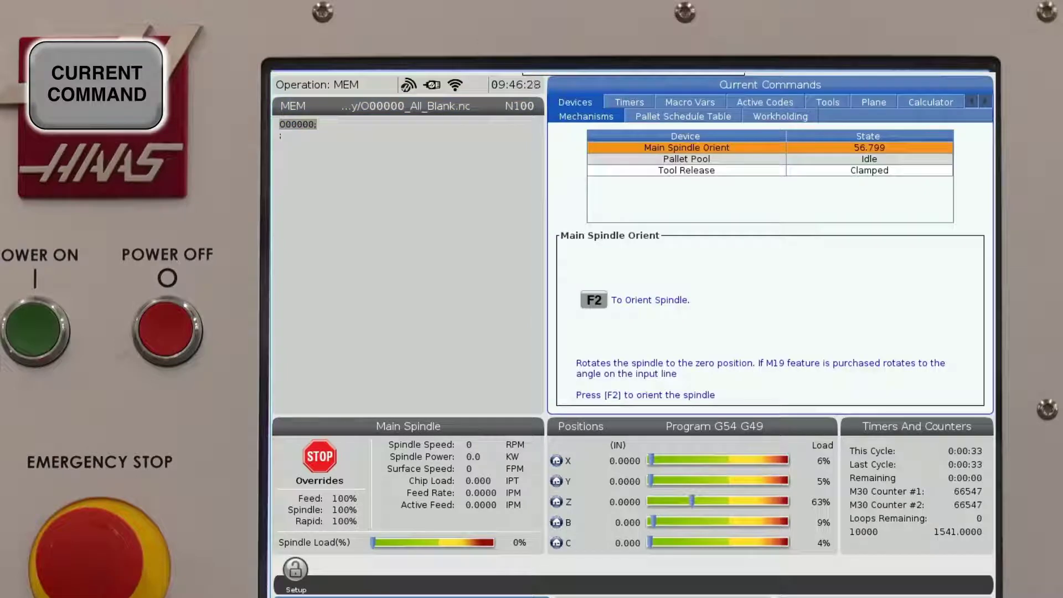
key("Up")
key("Right")
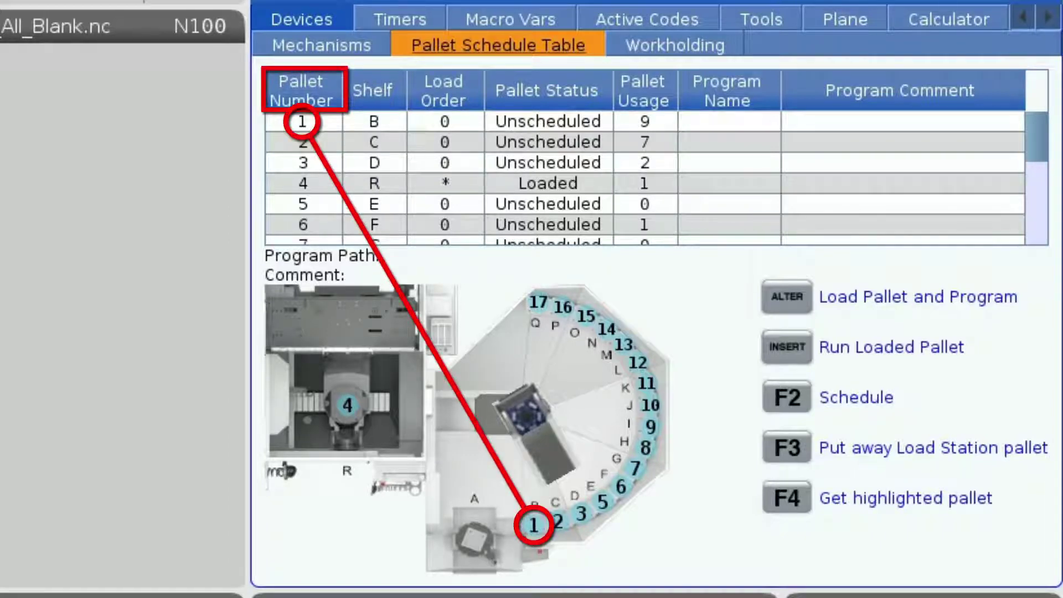
key("Down")
key("Down")
key("Down")
key("Down")
key("Down")
key("Down")
key("Down")
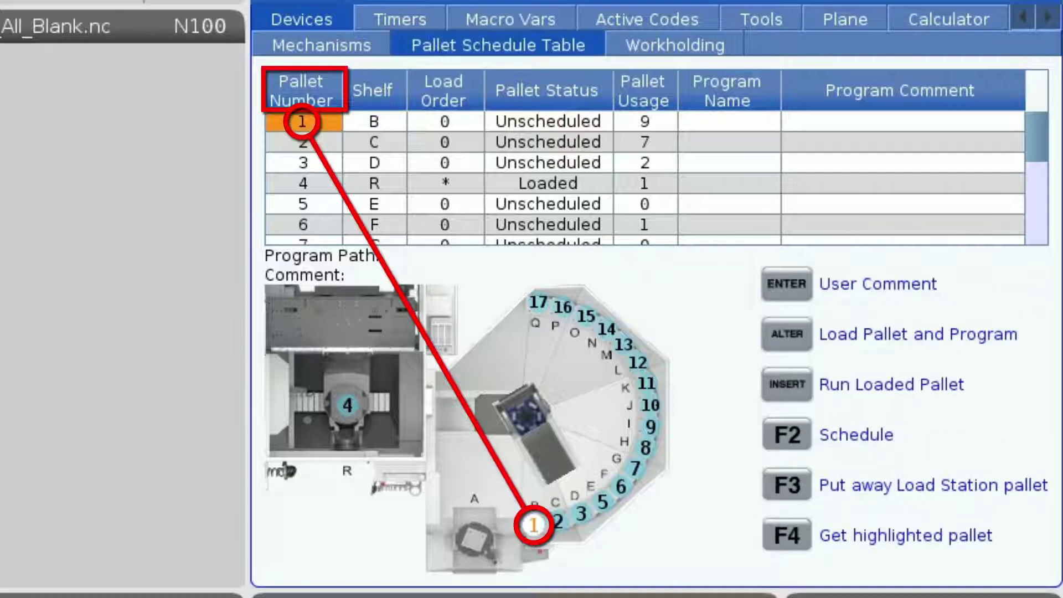
key("Down")
key("Down")
key("Down")
key("Down")
key("Down")
key("Down")
key("Down")
key("Down")
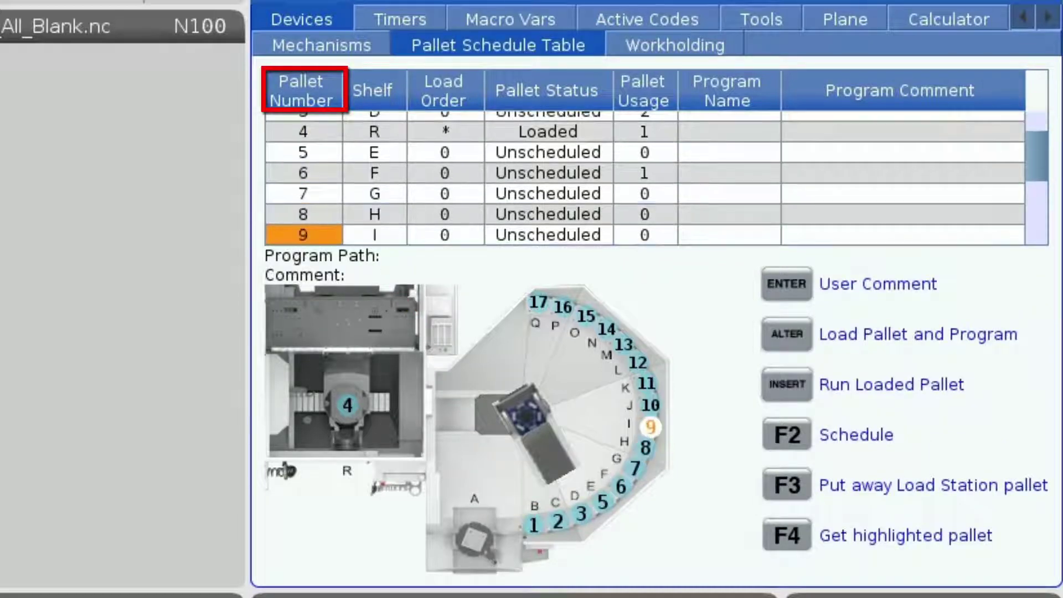
key("Down")
key("Down")
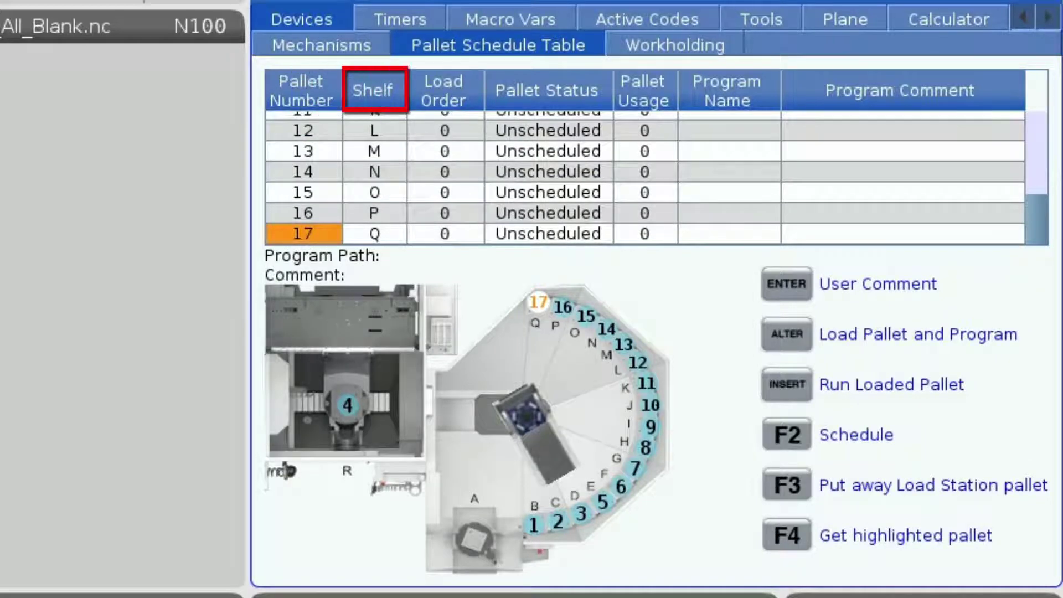
key("Page_Up")
key("Page_Up")
key("Page_Up")
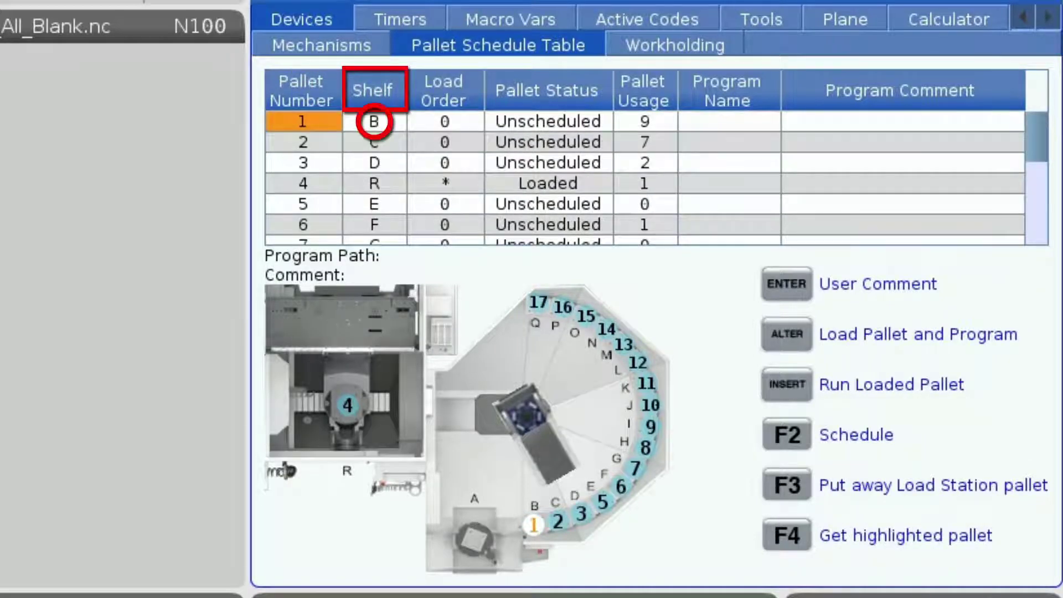
key("Right")
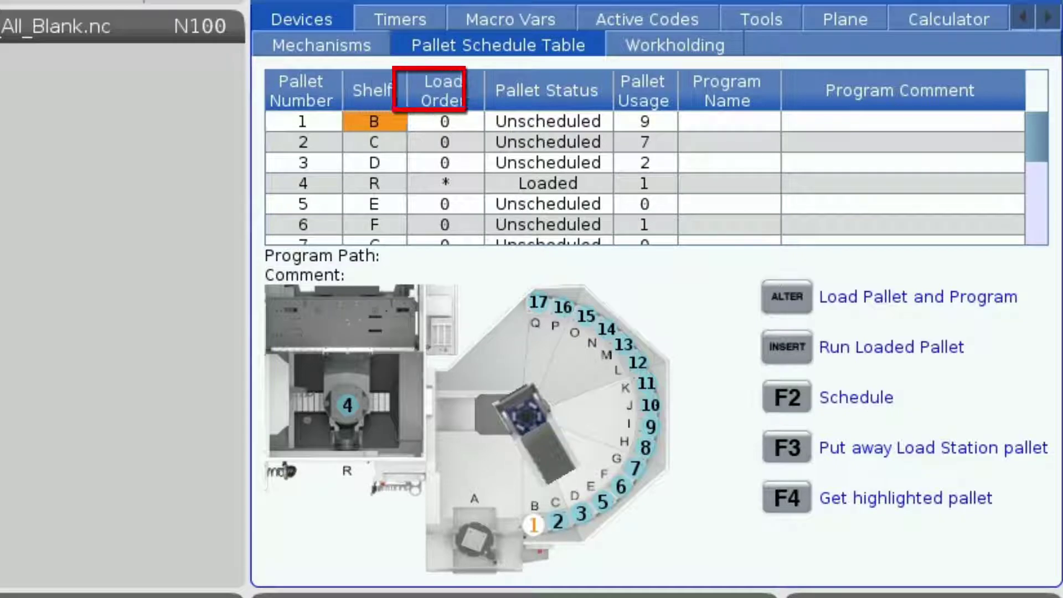
key("Right")
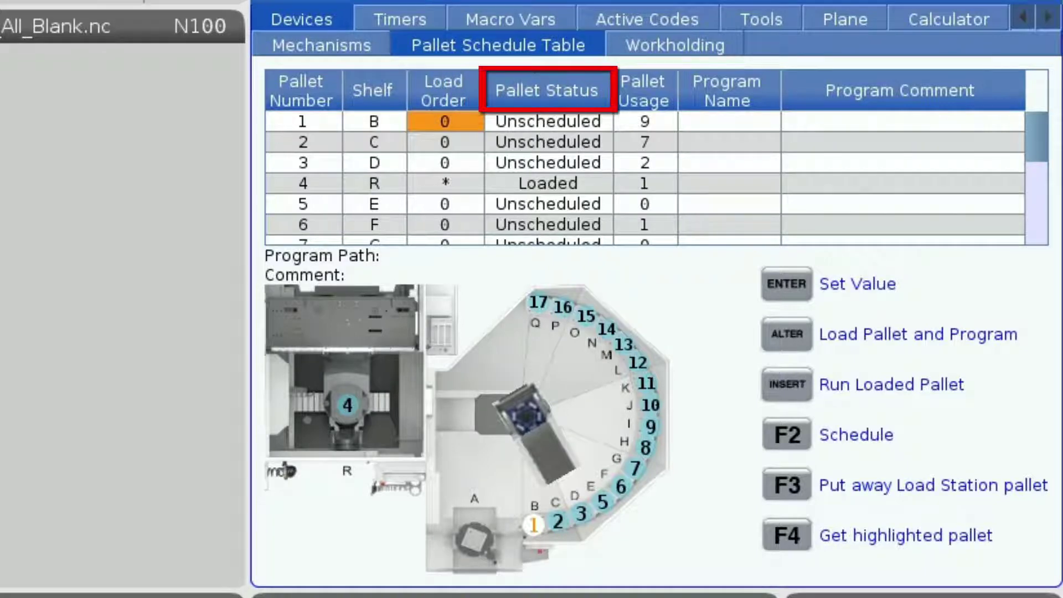
key("Return")
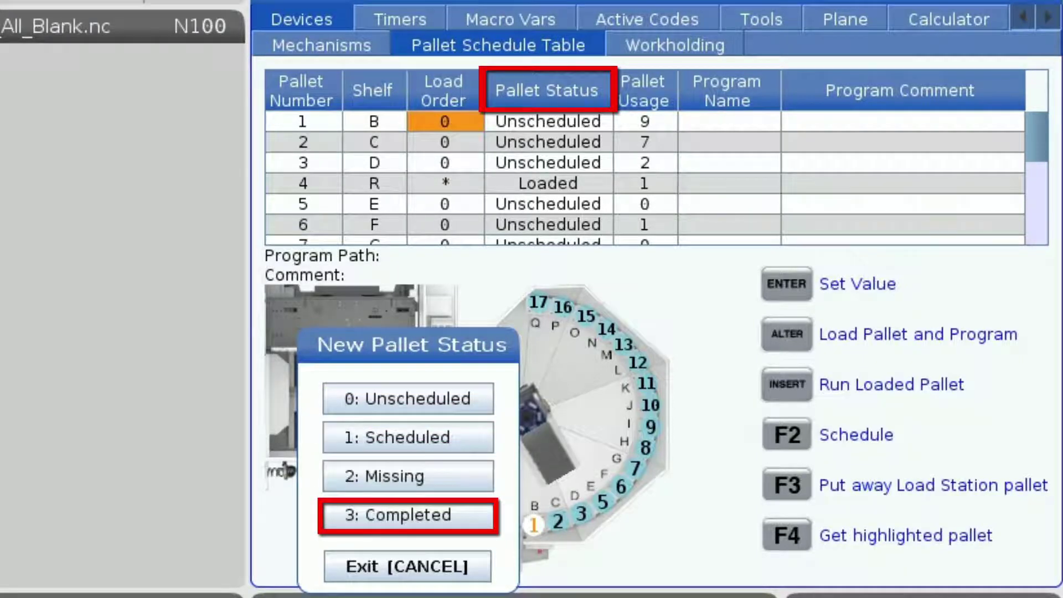
key("1")
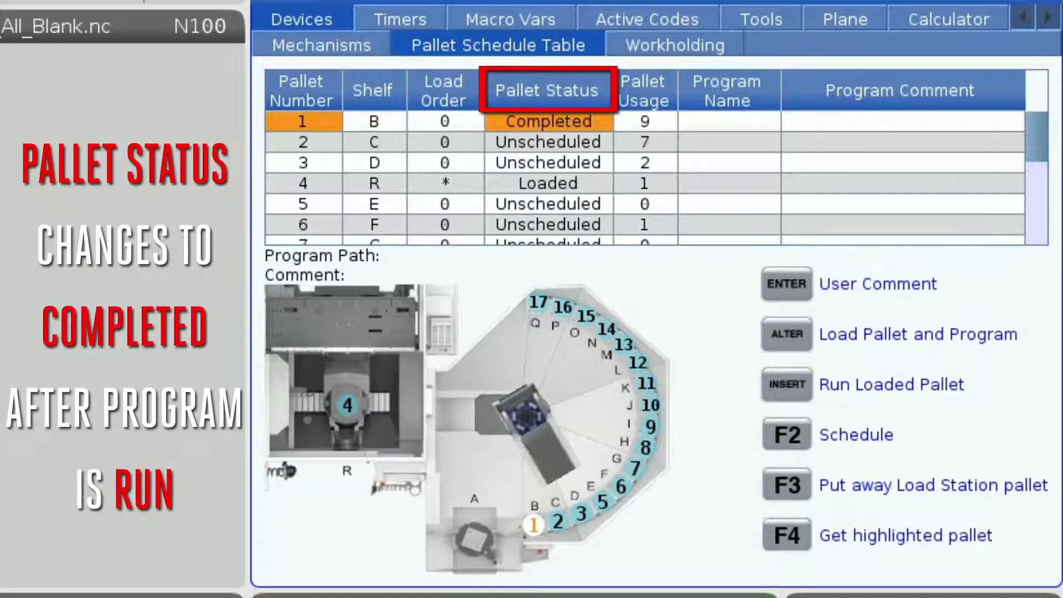
key("Down")
key("Down")
key("Down")
key("Down")
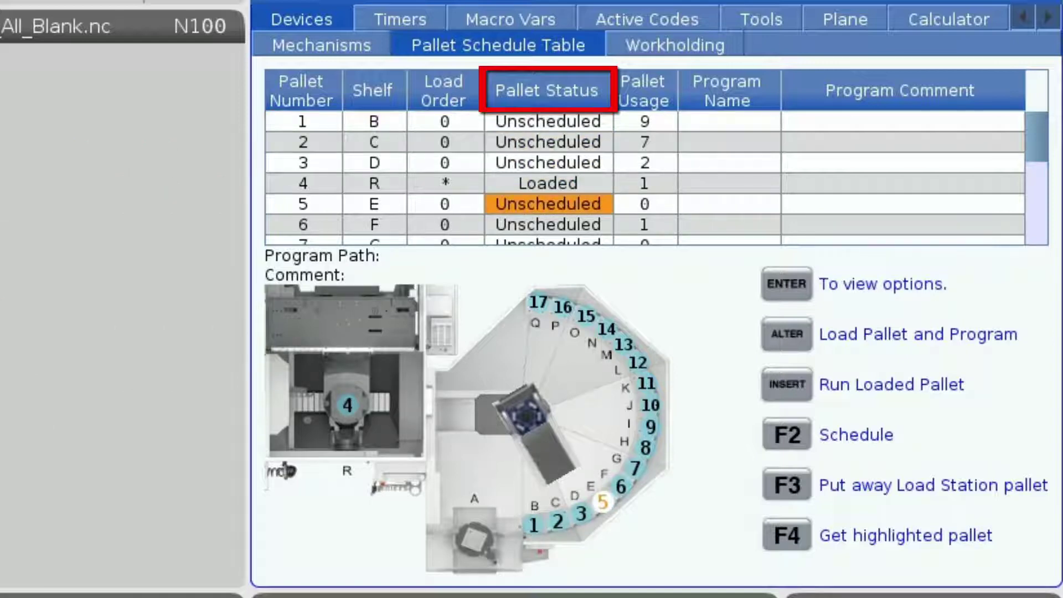
key("Return")
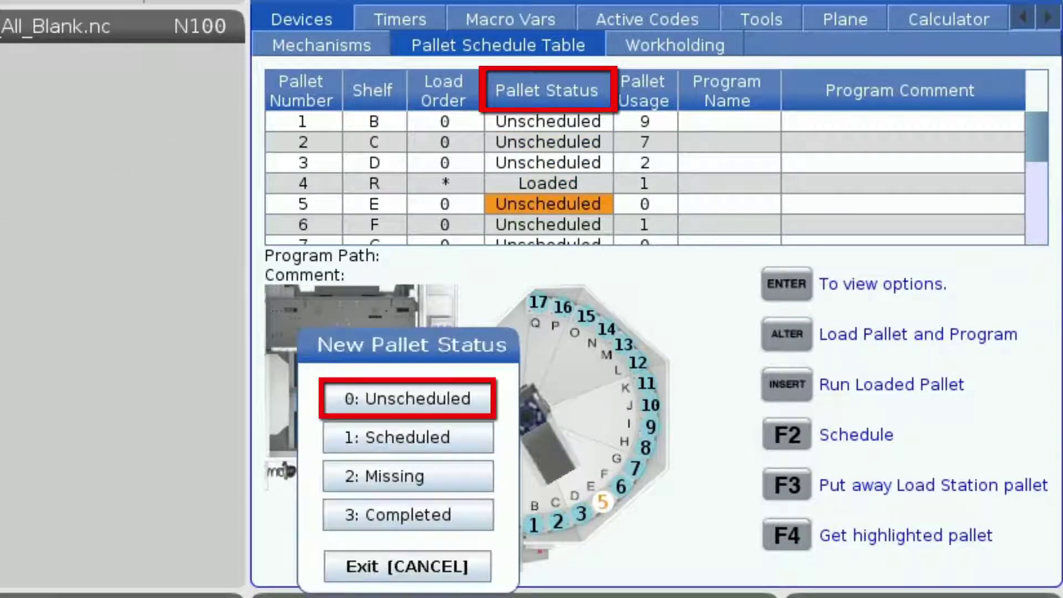
key("Down")
key("Down")
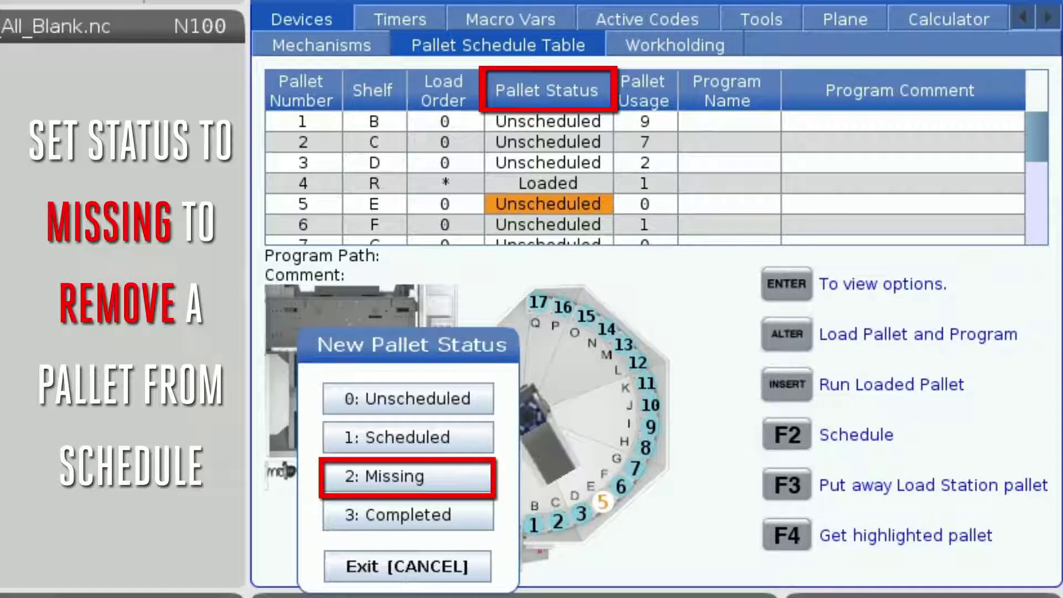
key("Return")
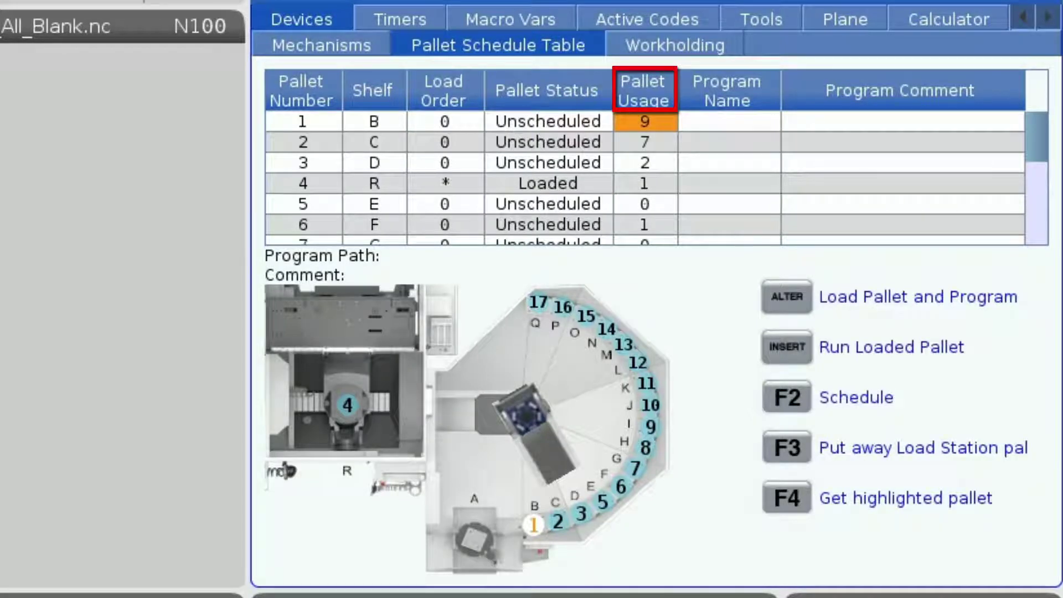
Assign 04-0006.nc from the USB0 drive as pallet 1's program.
left_click(730, 122)
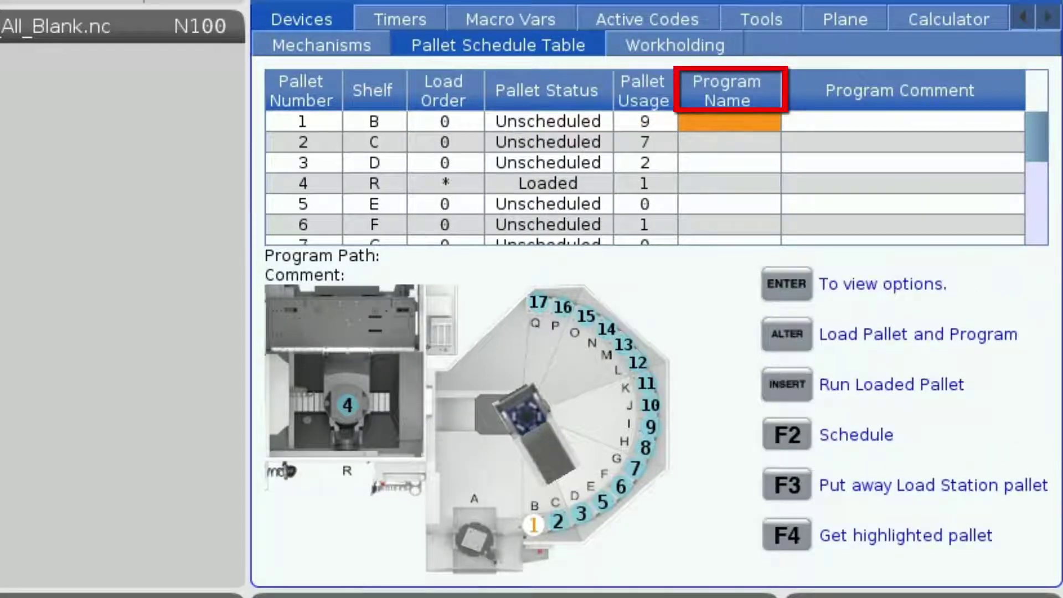
key("Return")
key("Down")
key("Return")
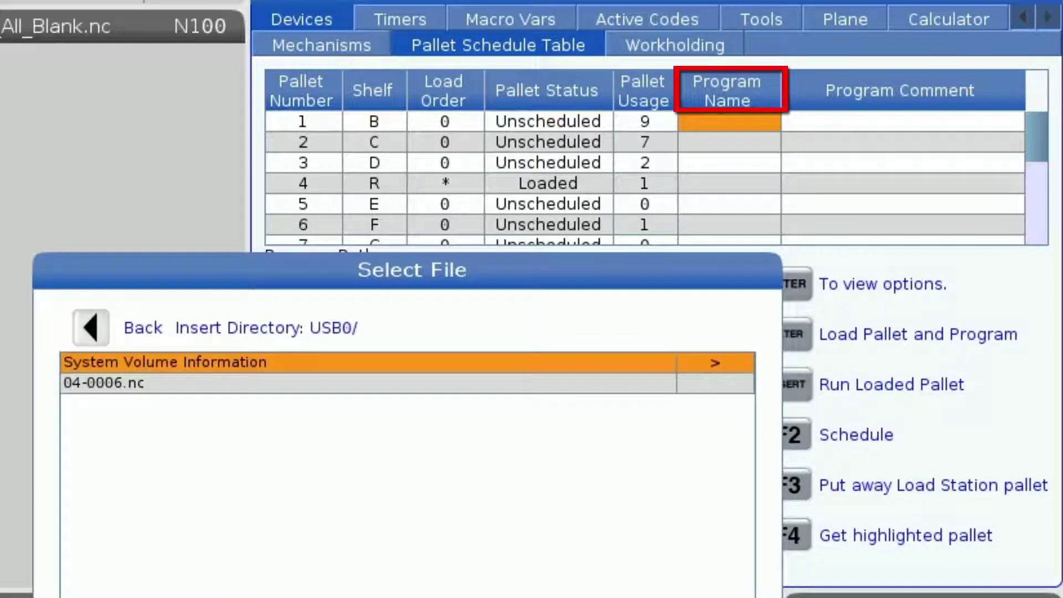
key("Down")
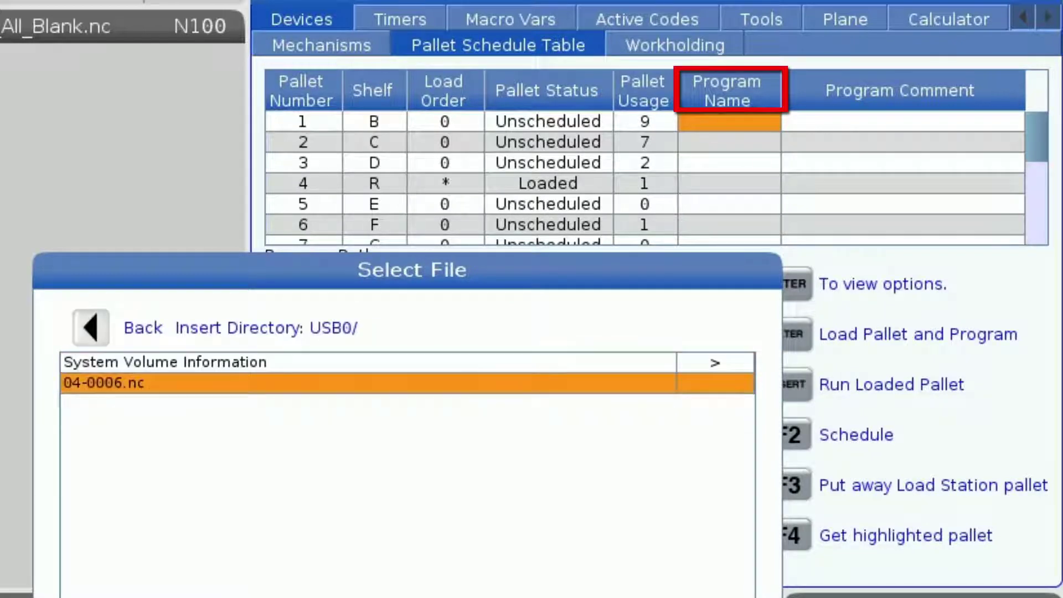
key("Return")
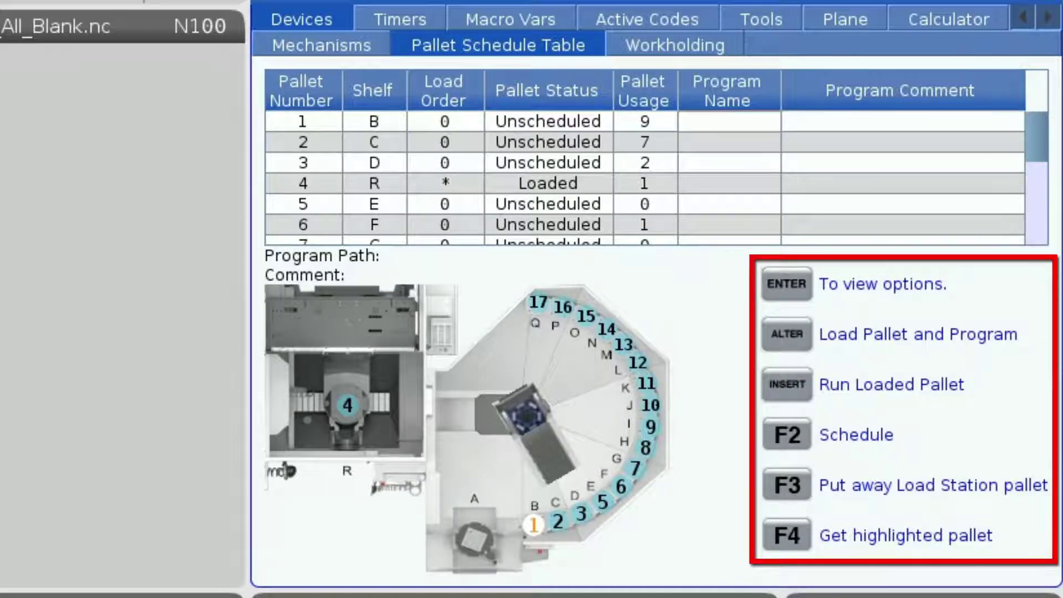
Enter the user comment OPERATOR INFORMATION for pallet 1.
left_click(304, 121)
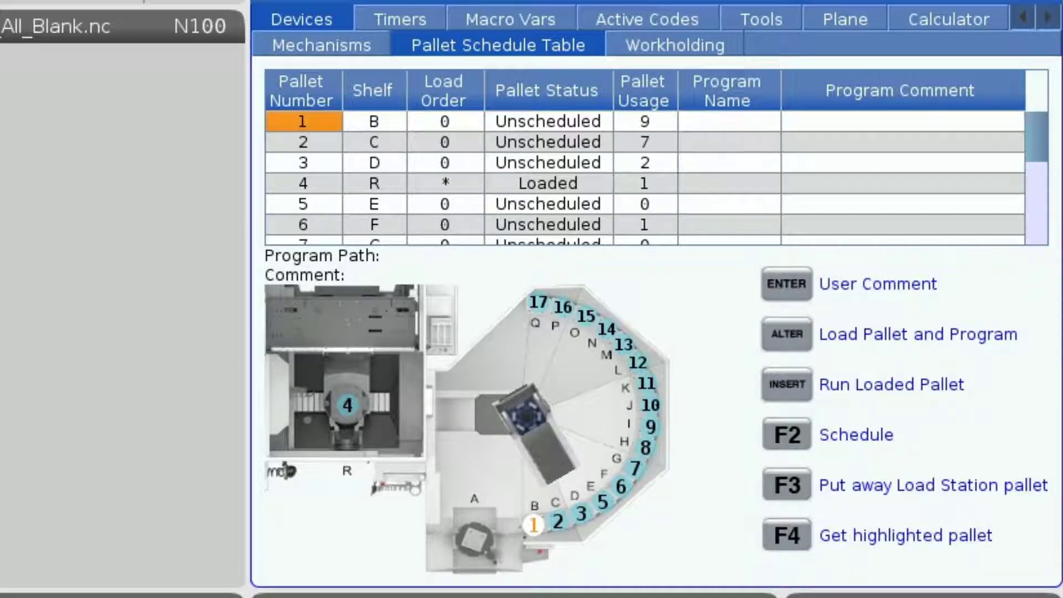
key("Return")
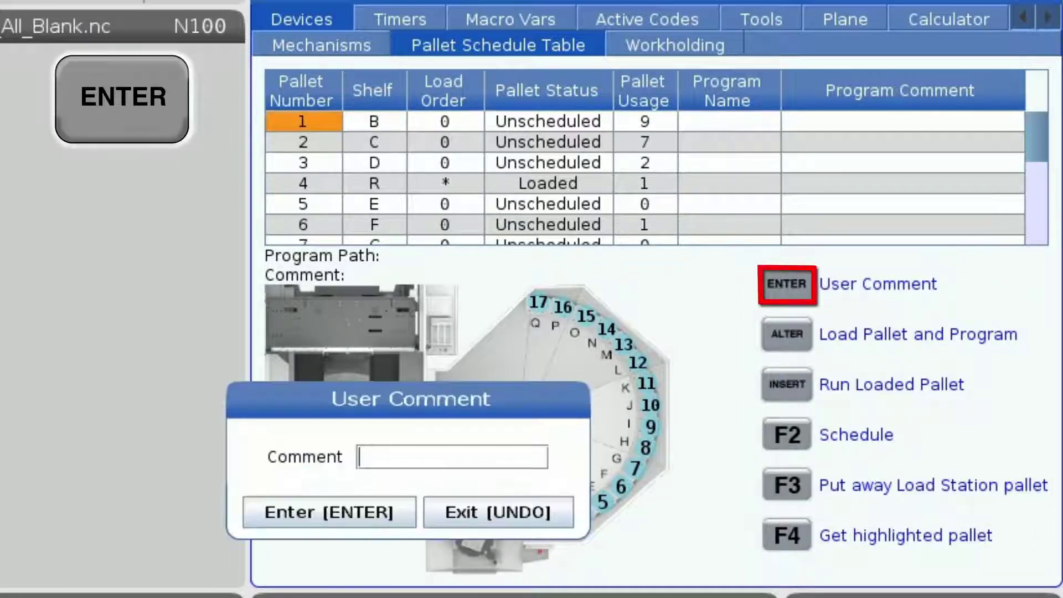
type("OPERATOR INFORMATION")
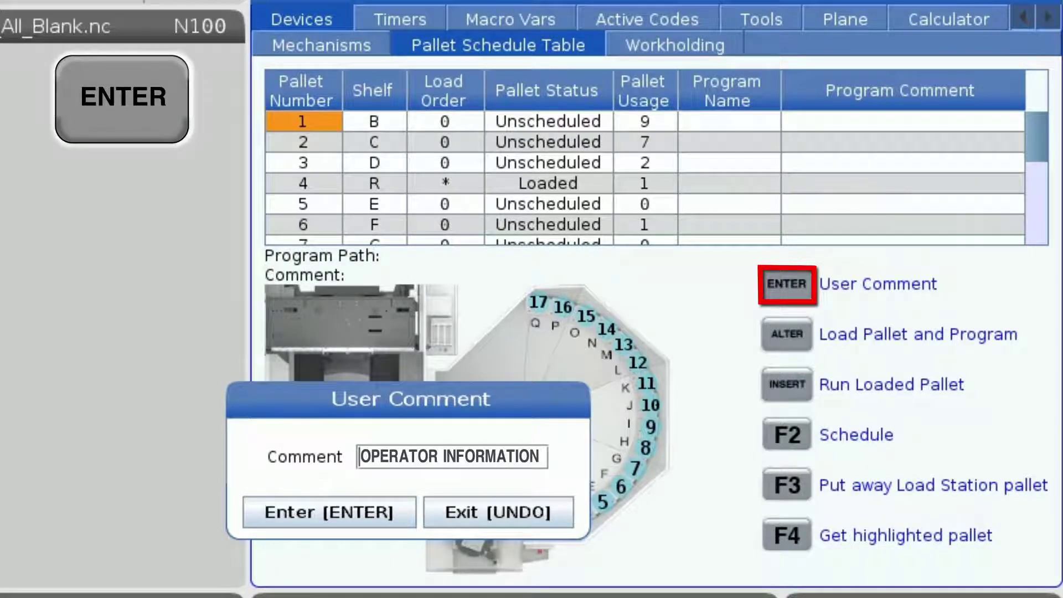
Confirm pallet 1's comment, load the pallet with its program, run it and schedule it.
key("Return")
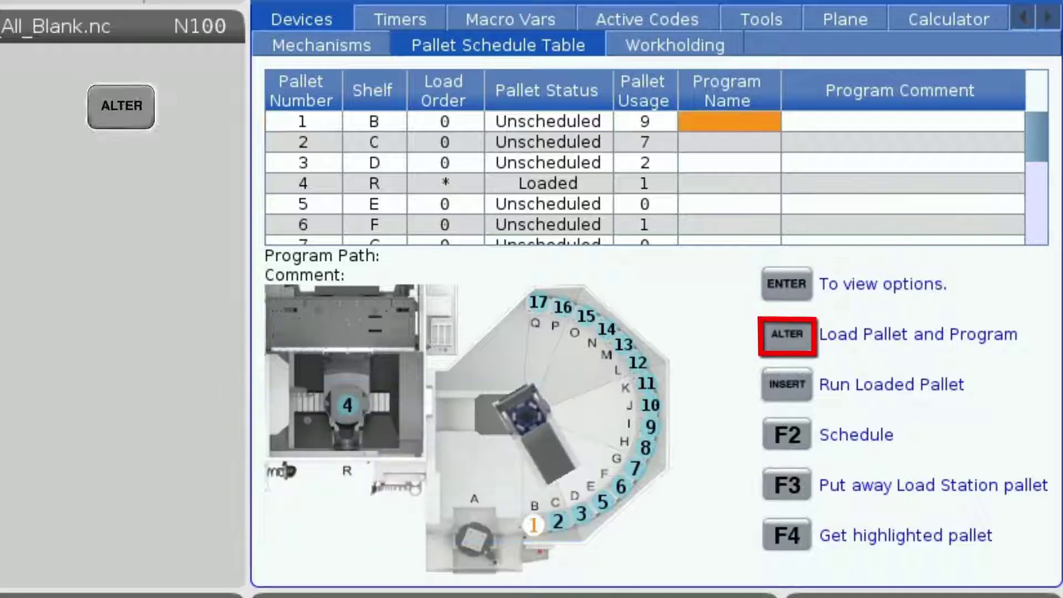
key("alter")
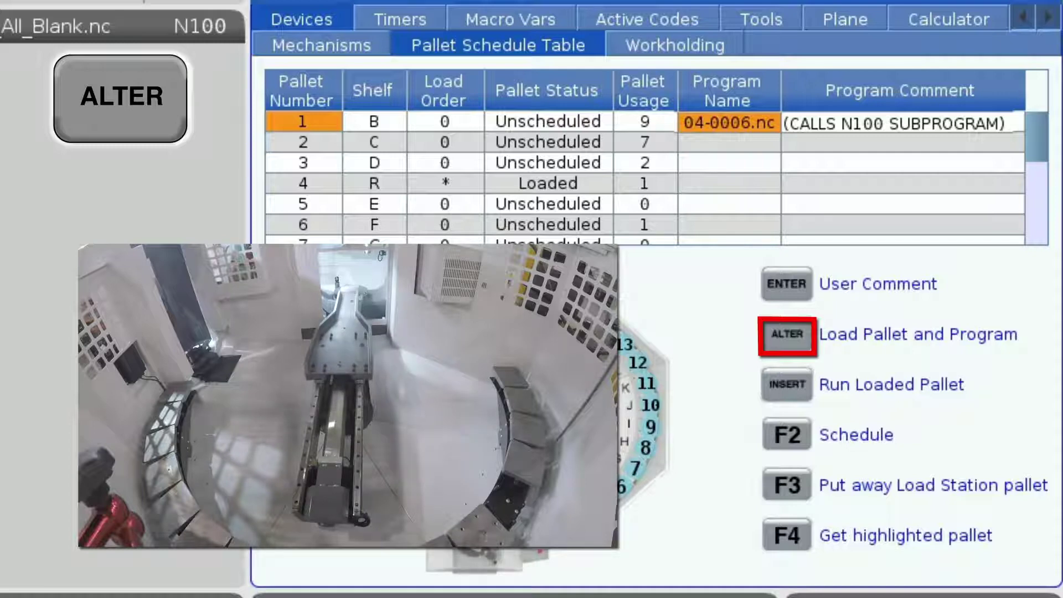
key("Insert")
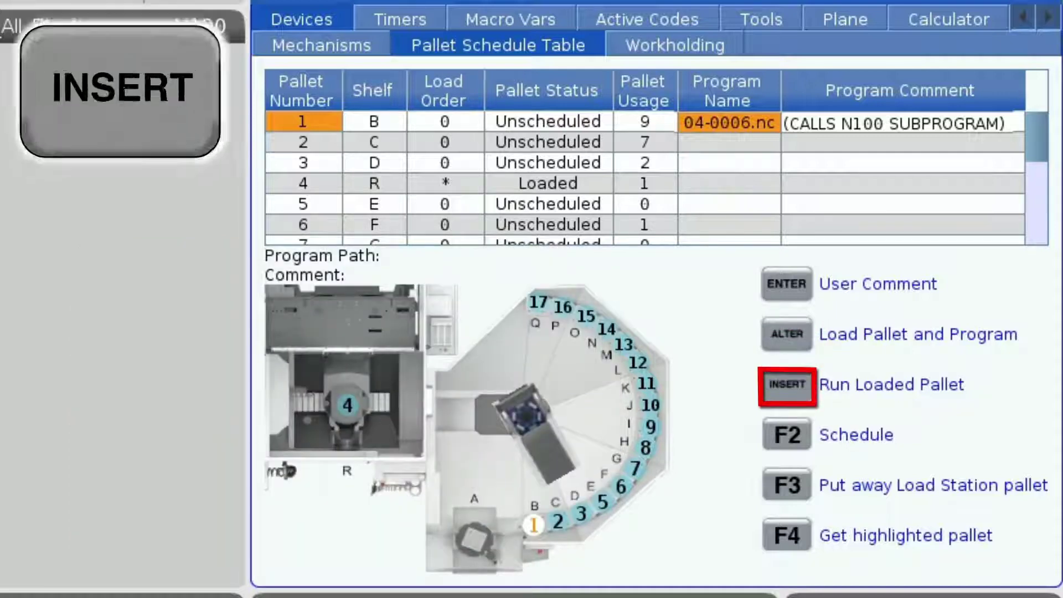
key("F2")
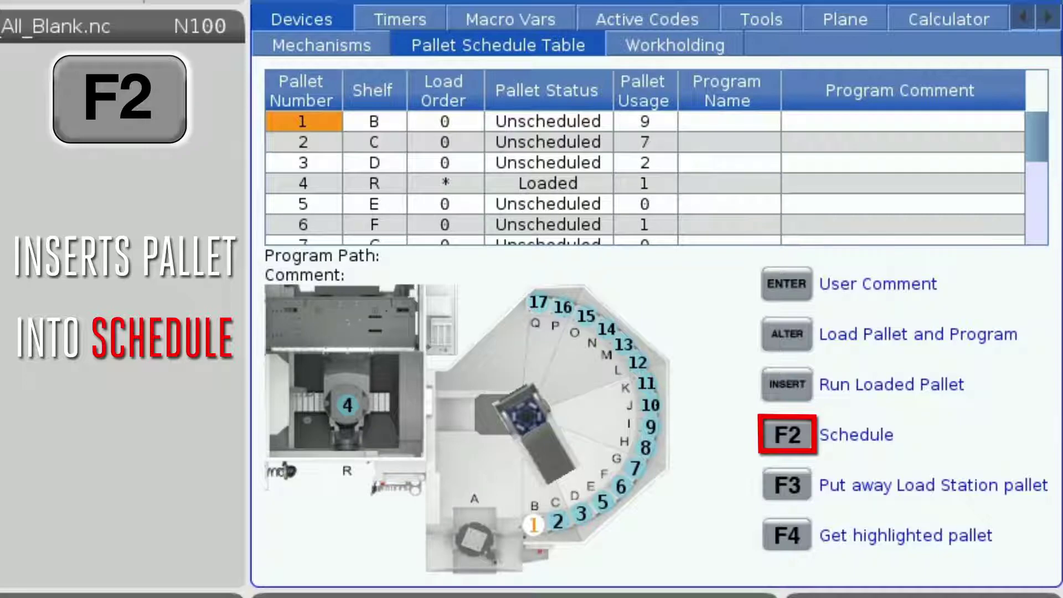
Schedule pallets 1, 2 and 3 with load orders 1, 2 and 3.
key("F2")
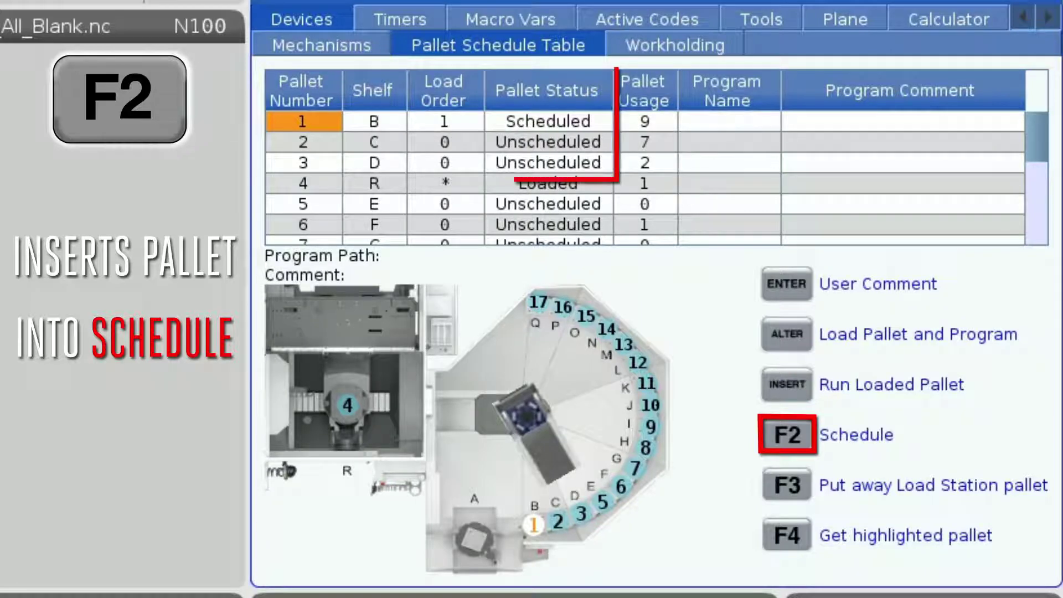
key("Down")
key("F2")
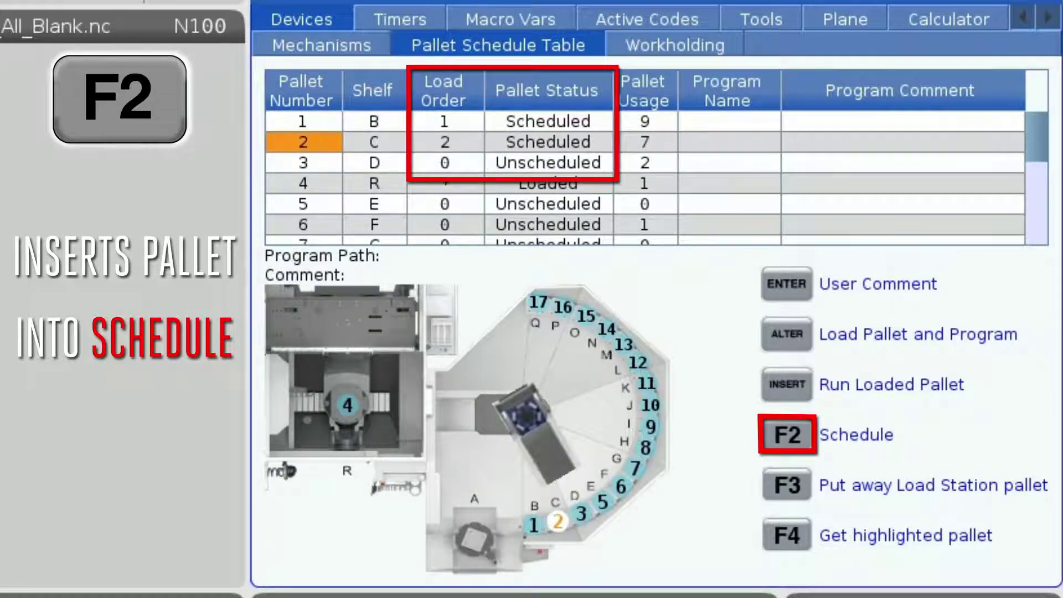
key("Down")
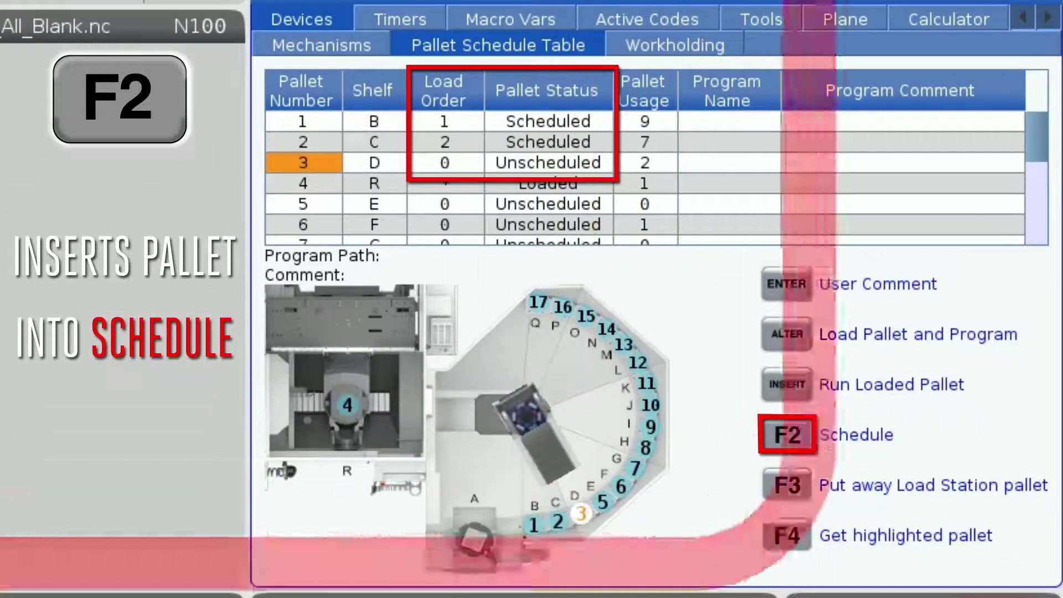
key("F2")
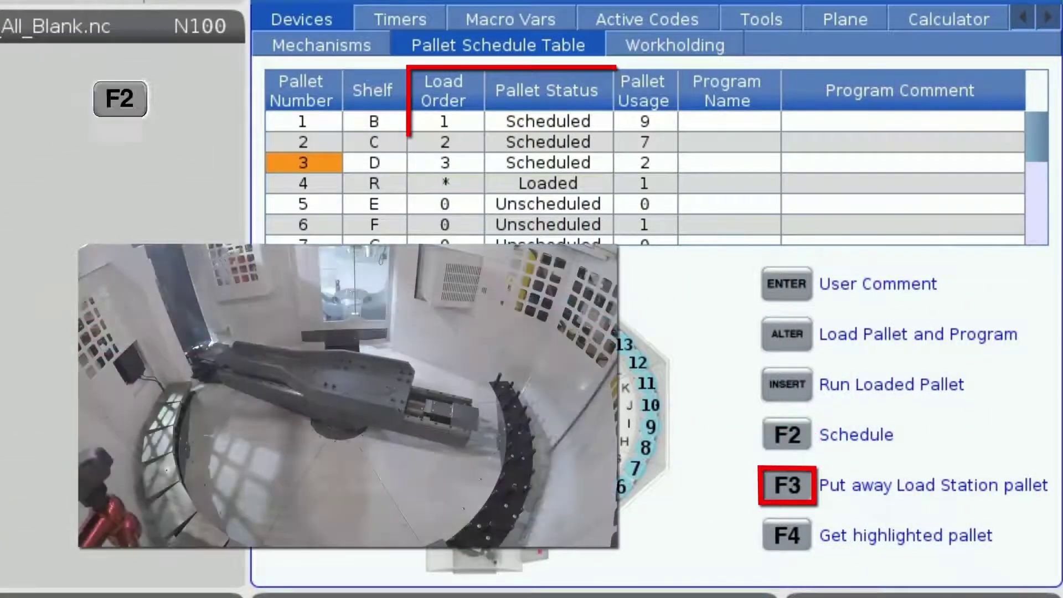
Put away the load-station pallet and fetch the highlighted pallet, clearing pallets 1–3 to Unscheduled.
key("F3")
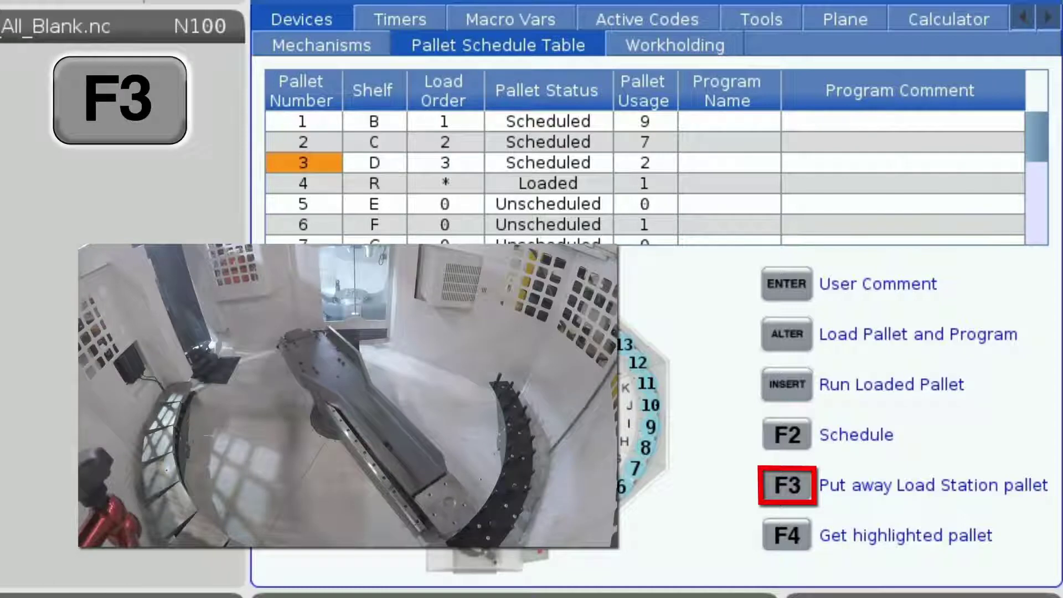
key("F4")
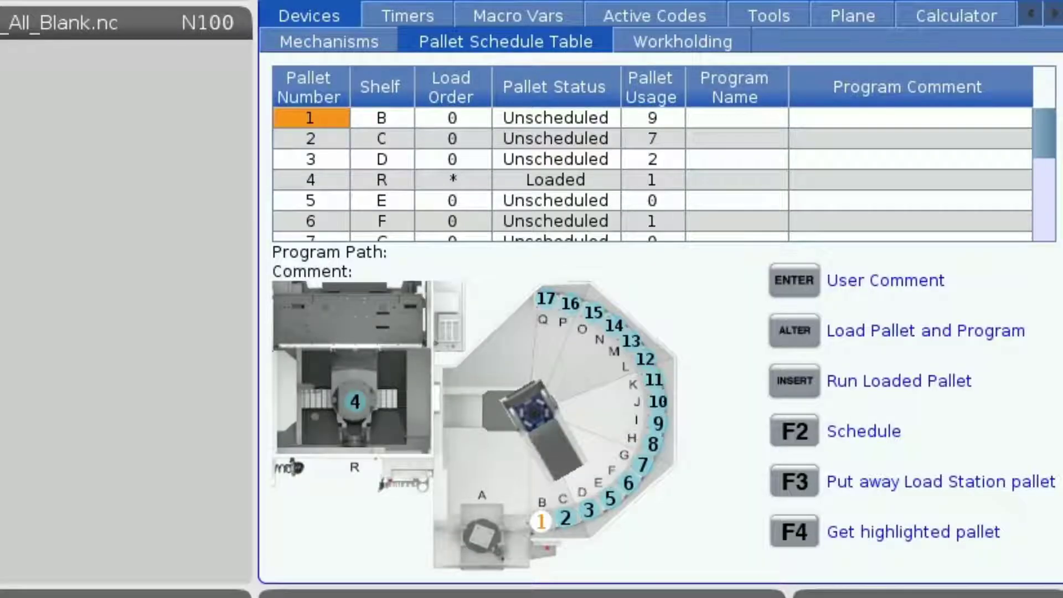
Comment pallet 1 KEEP VISE ON PALLET and schedule it at load order 1.
key("Return")
type("KEE")
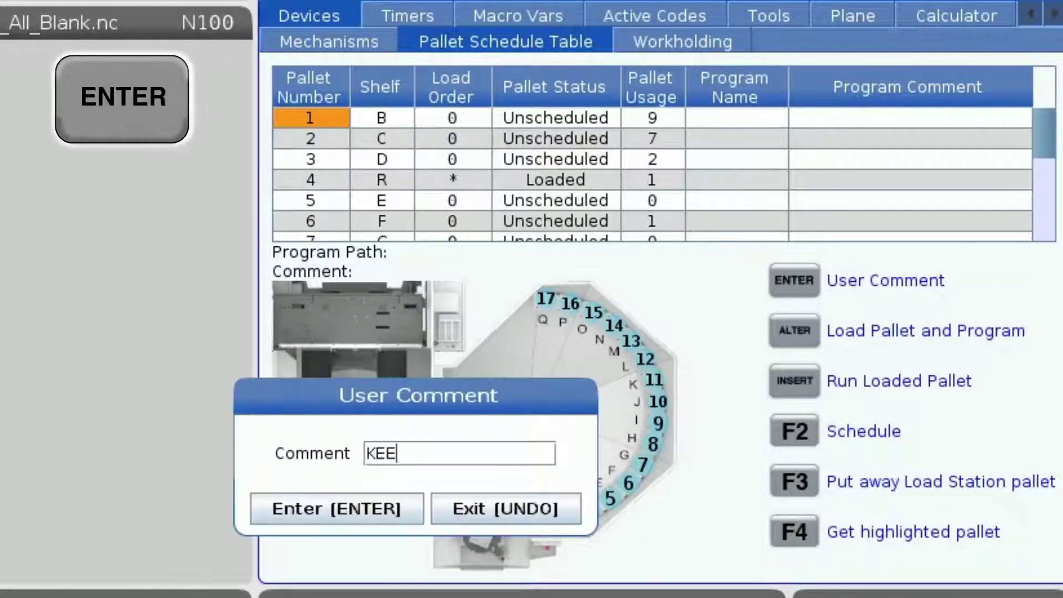
type("P VISE O")
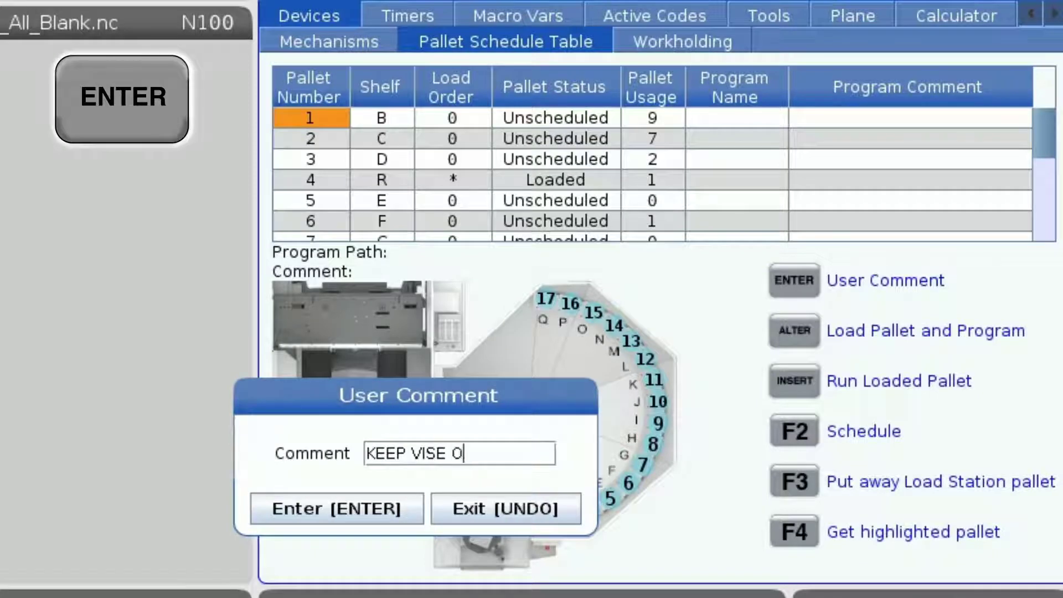
type("N PALLET")
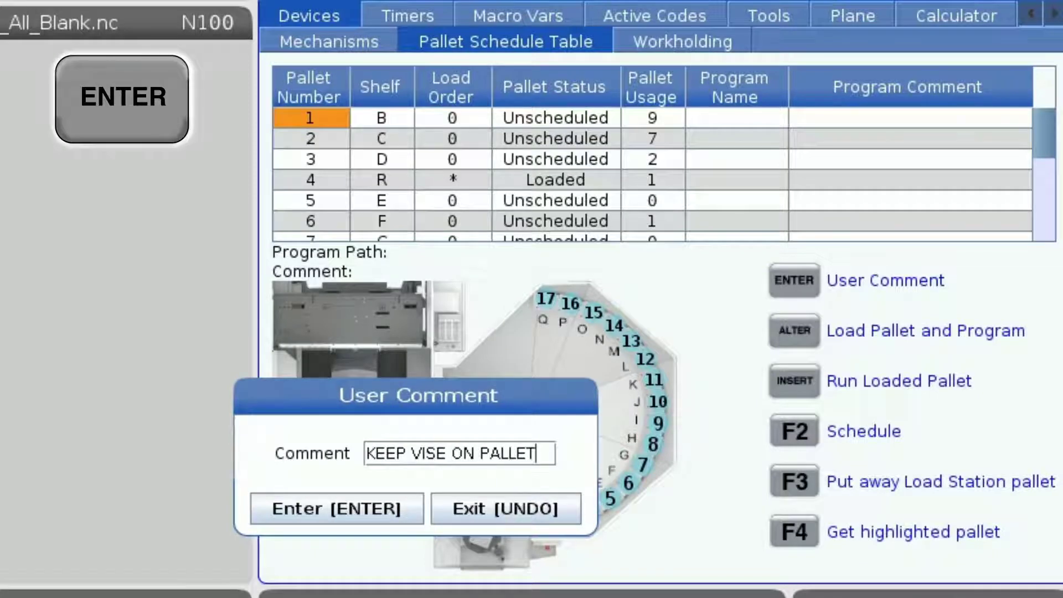
key("Return")
key("F2")
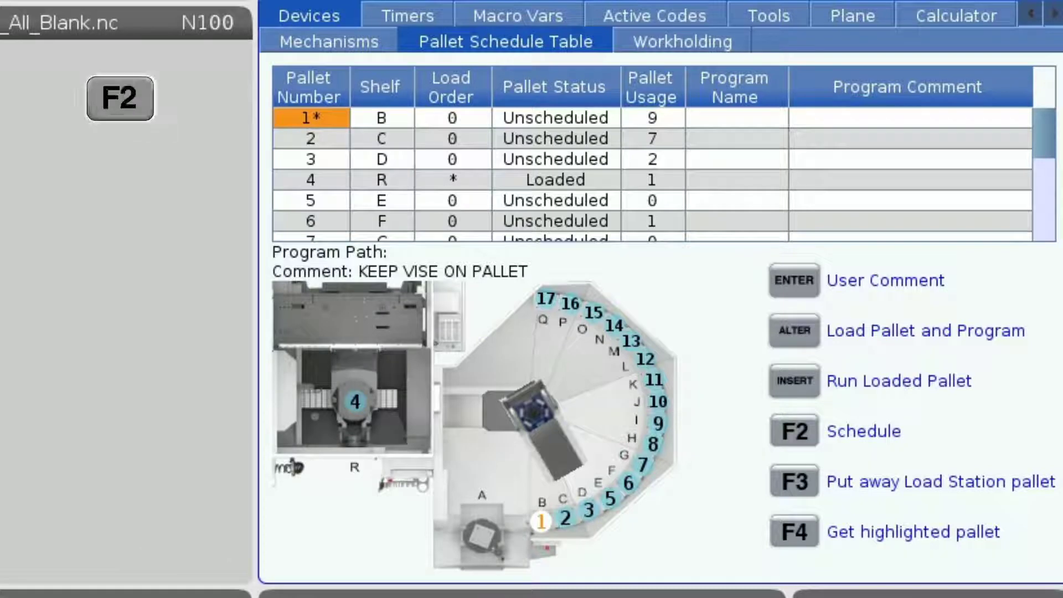
Move to pallet 1's Program Name cell and start choosing its program file.
key("Left")
key("Left")
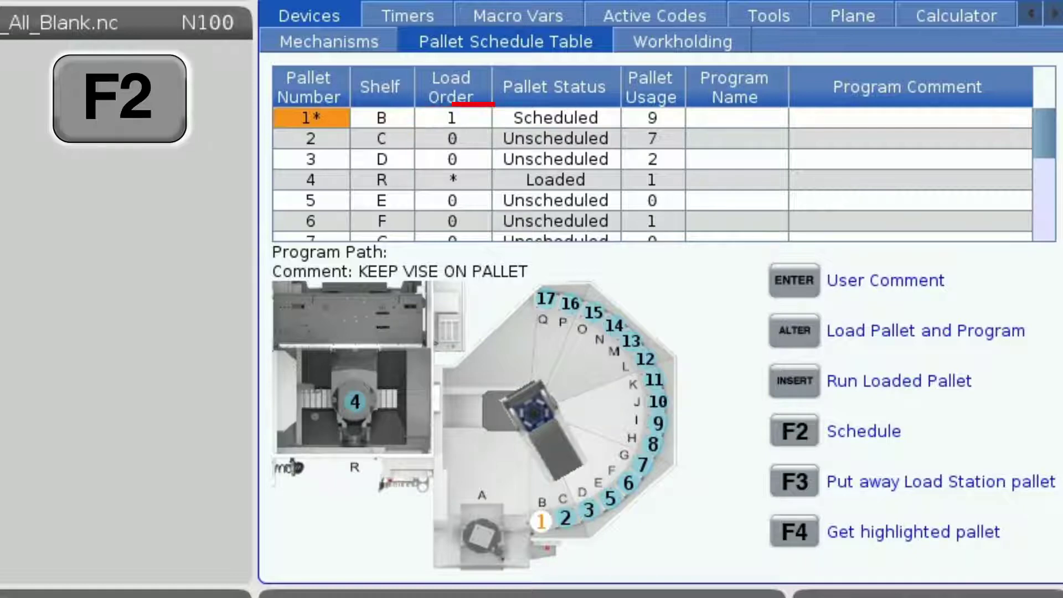
key("Right")
key("Right")
key("Right")
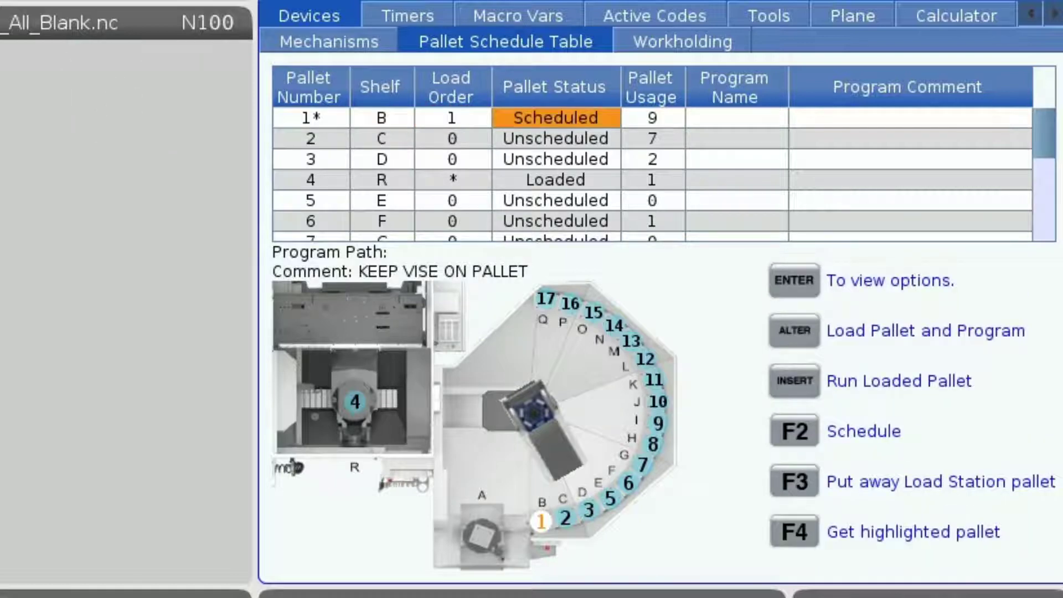
key("Right")
key("Right")
key("Return")
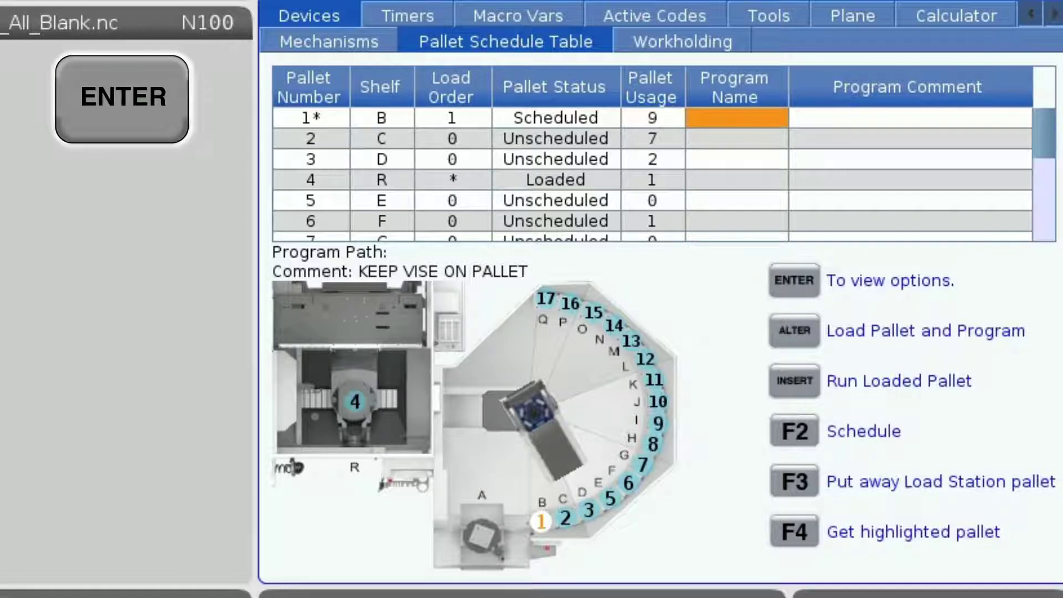
Pick 04-0006.nc from USB0 as pallet 1's program, showing comment CALLS N100 SUBPROGRAM.
key("Down")
key("Return")
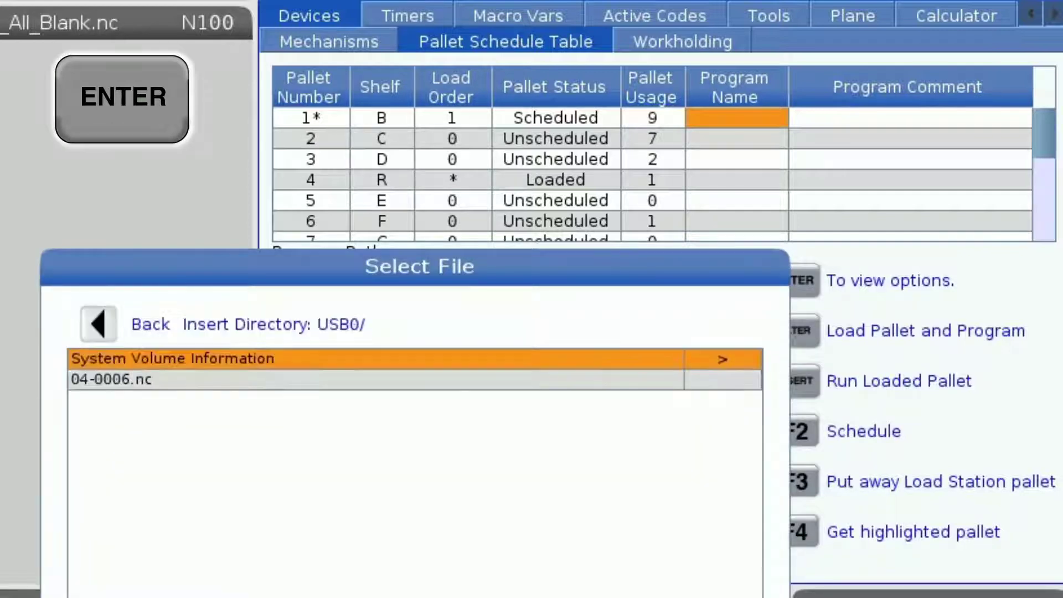
key("Down")
key("Return")
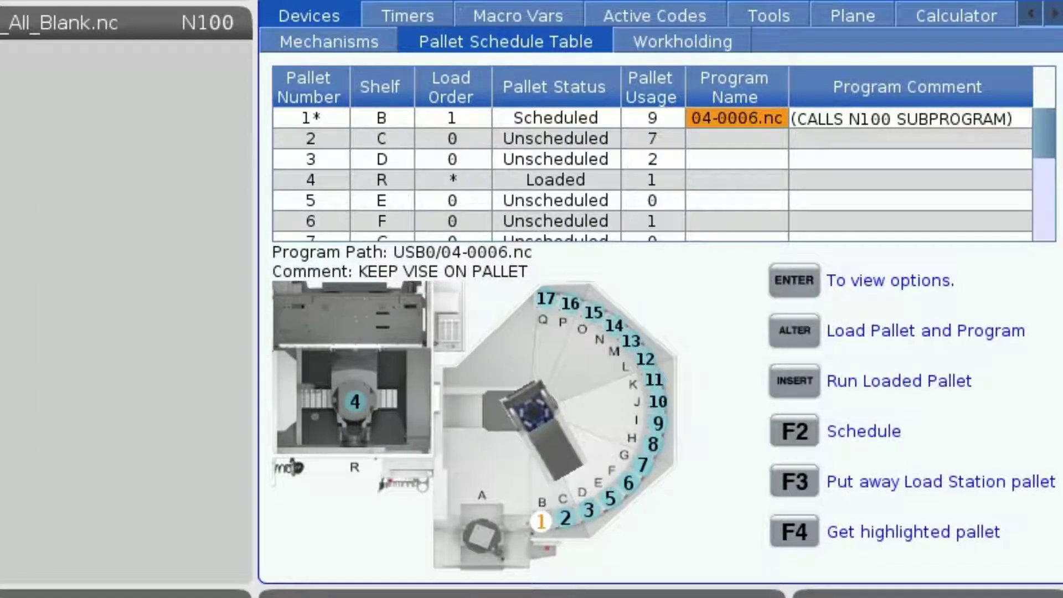
left_click(311, 139)
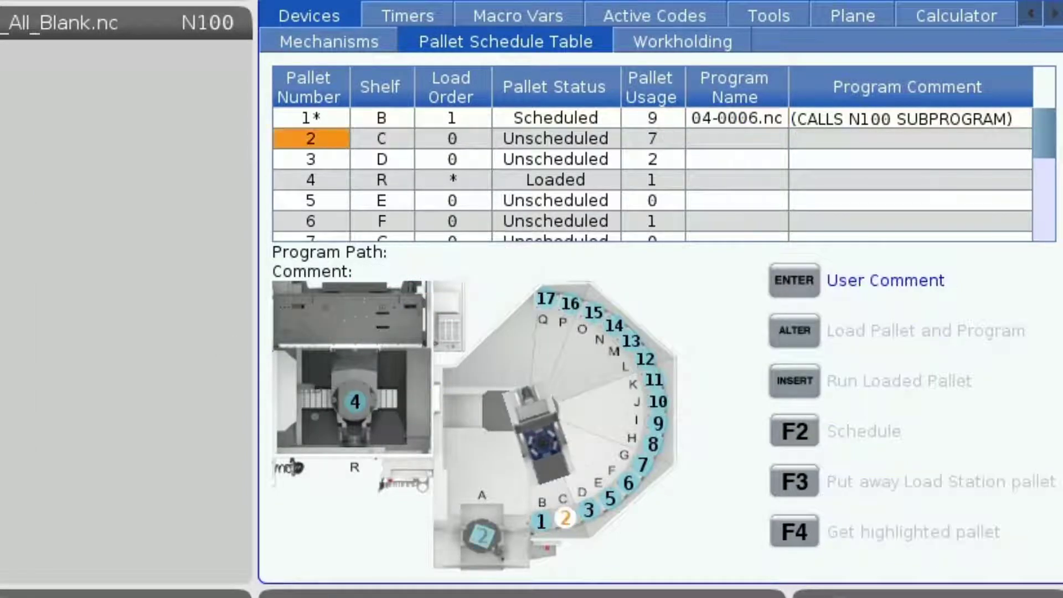
Schedule pallet 2 at load order 2 with 04-0007.nc, and give pallet 3 04-0008.nc.
key("F4")
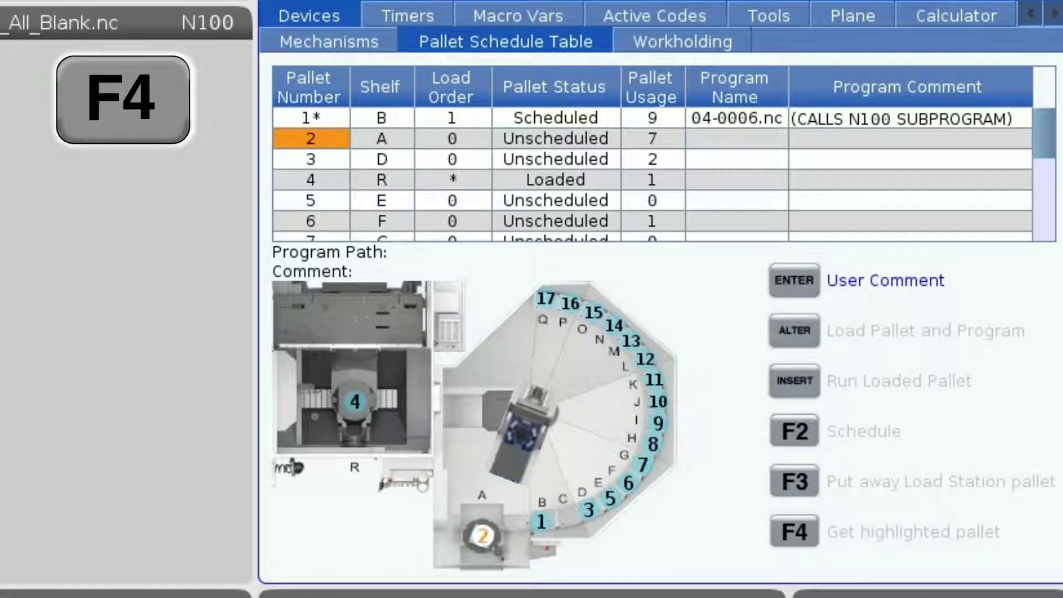
key("Right")
key("Right")
type("2")
key("Return")
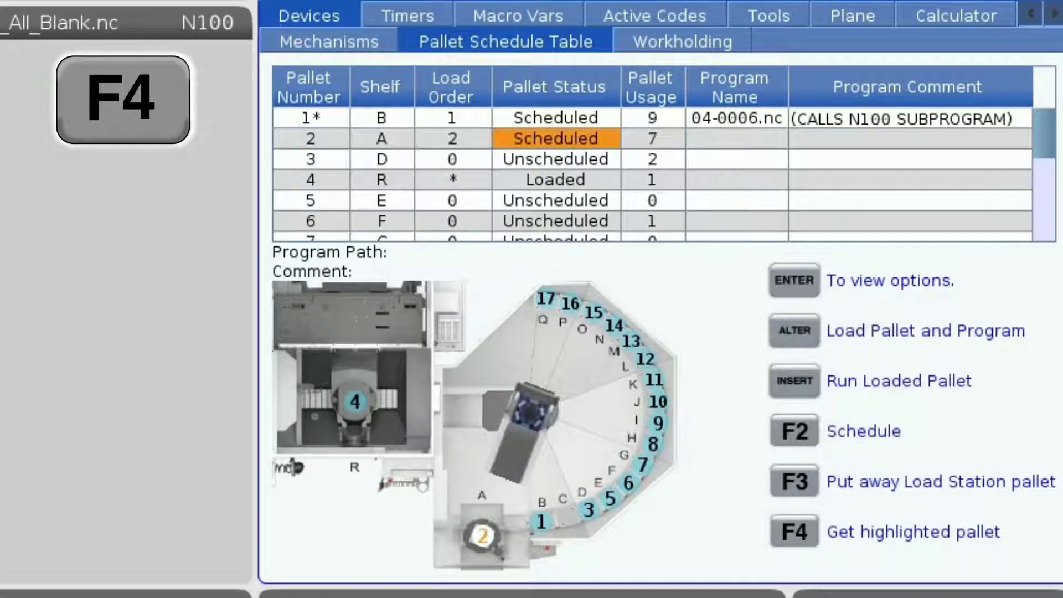
key("Right")
key("Return")
key("Return")
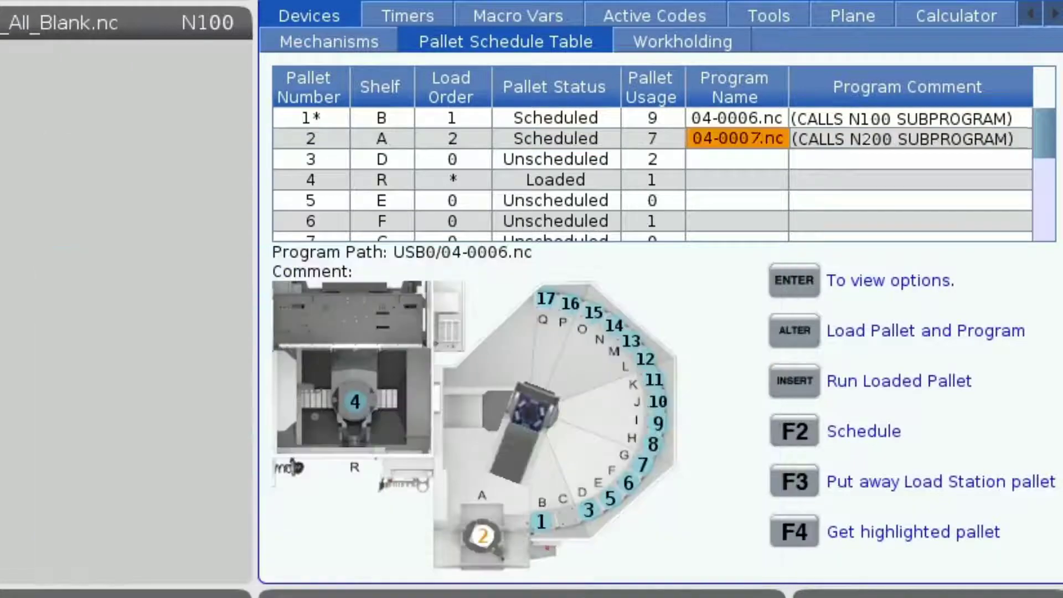
key("F3")
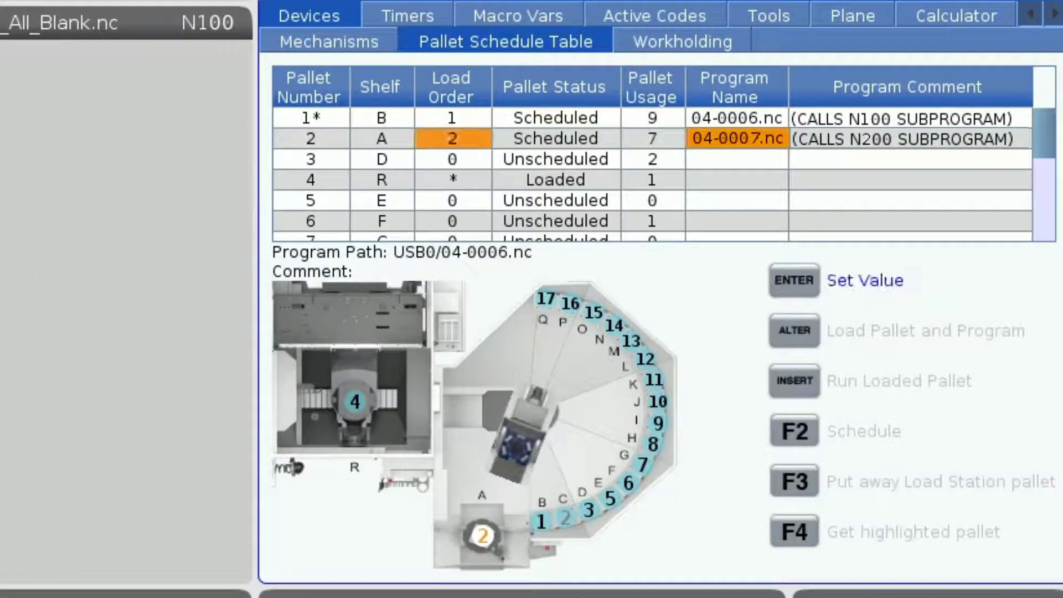
left_click(311, 159)
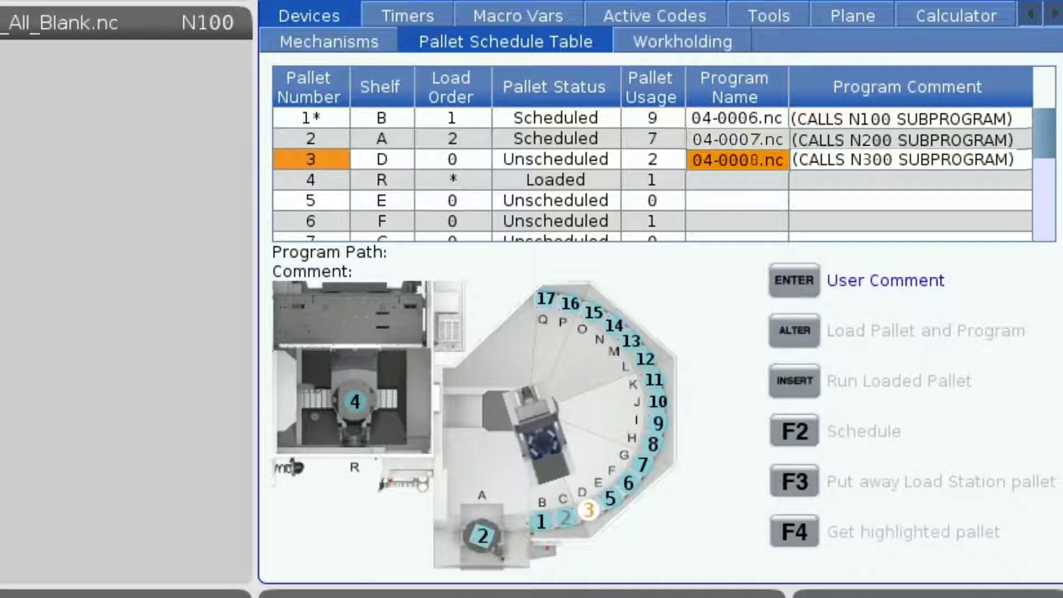
left_click(311, 179)
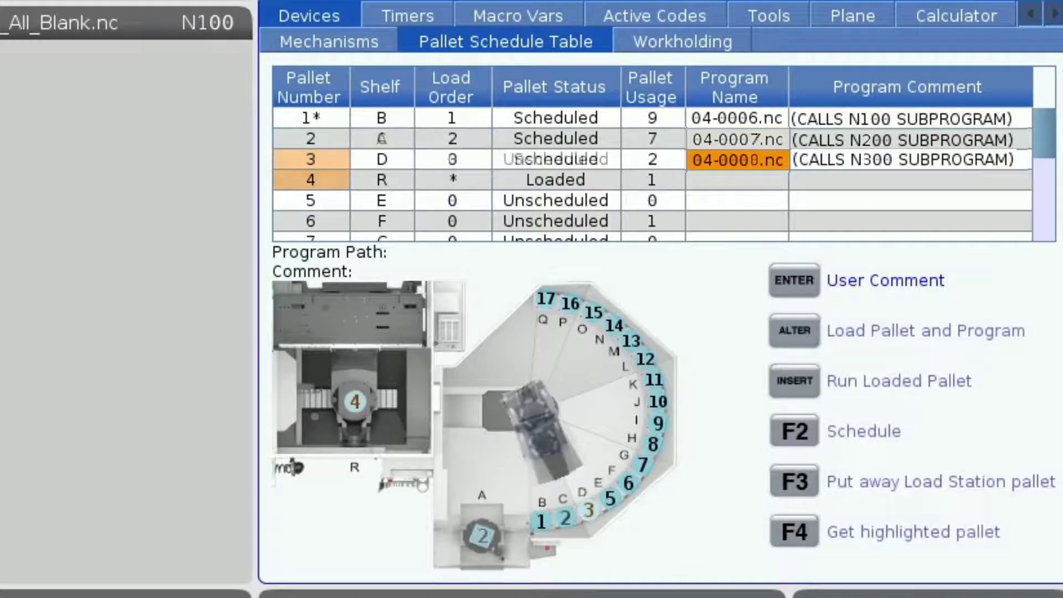
Run the pallet schedule so pallet 1 loads with 04-0006.nc.
key("Insert")
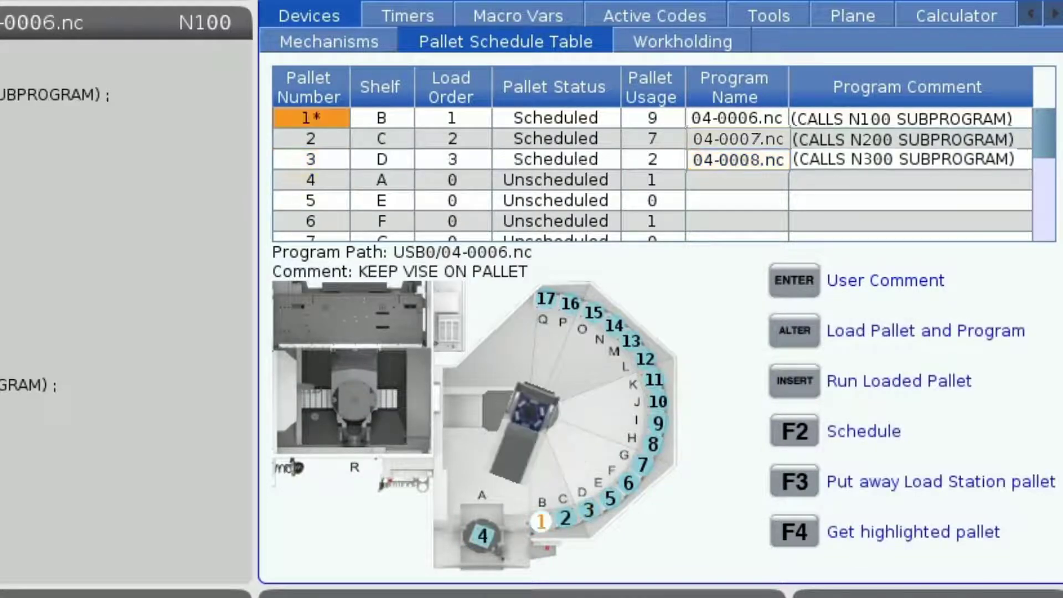